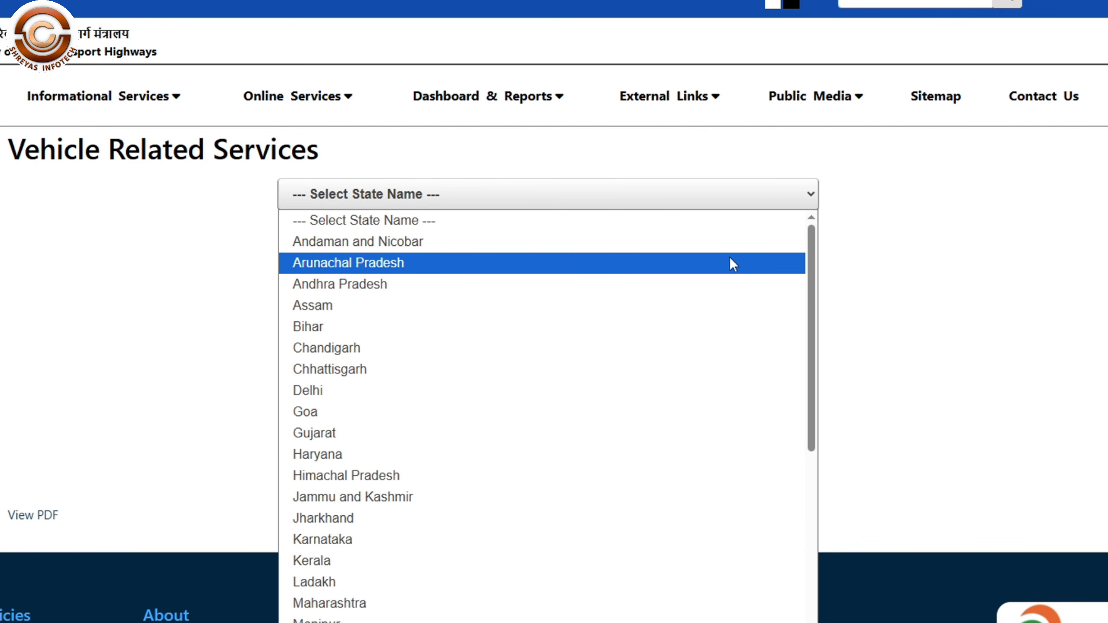
- Open the vehicle related services for Andhra Pradesh and dismiss the mobile number update notice
{"action": "left_click", "coordinate": [675, 284]}
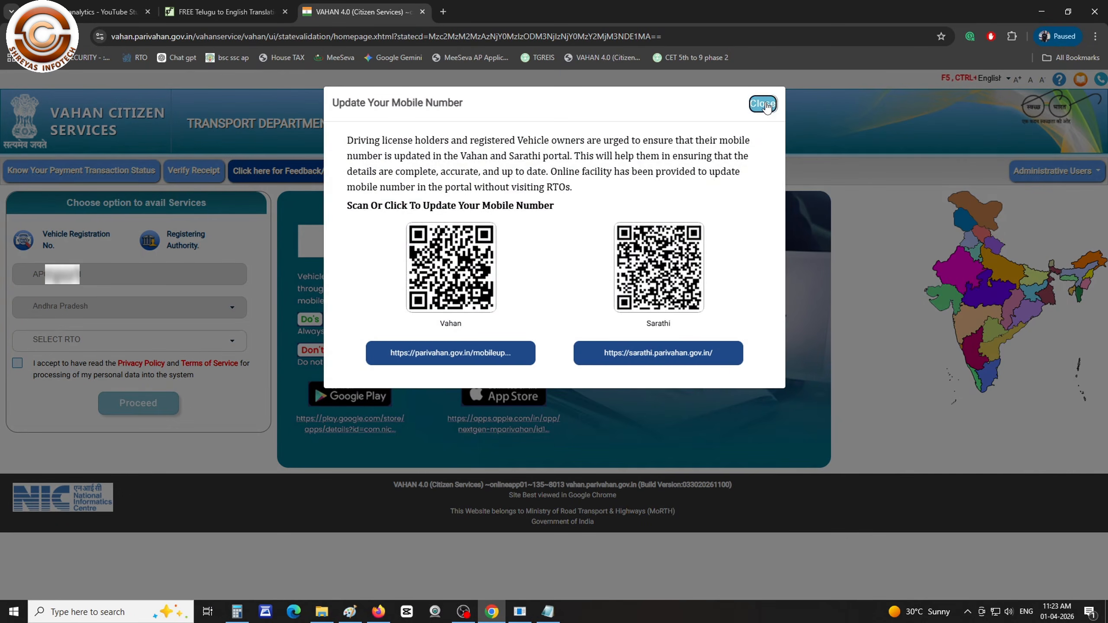
{"action": "left_click", "coordinate": [763, 103]}
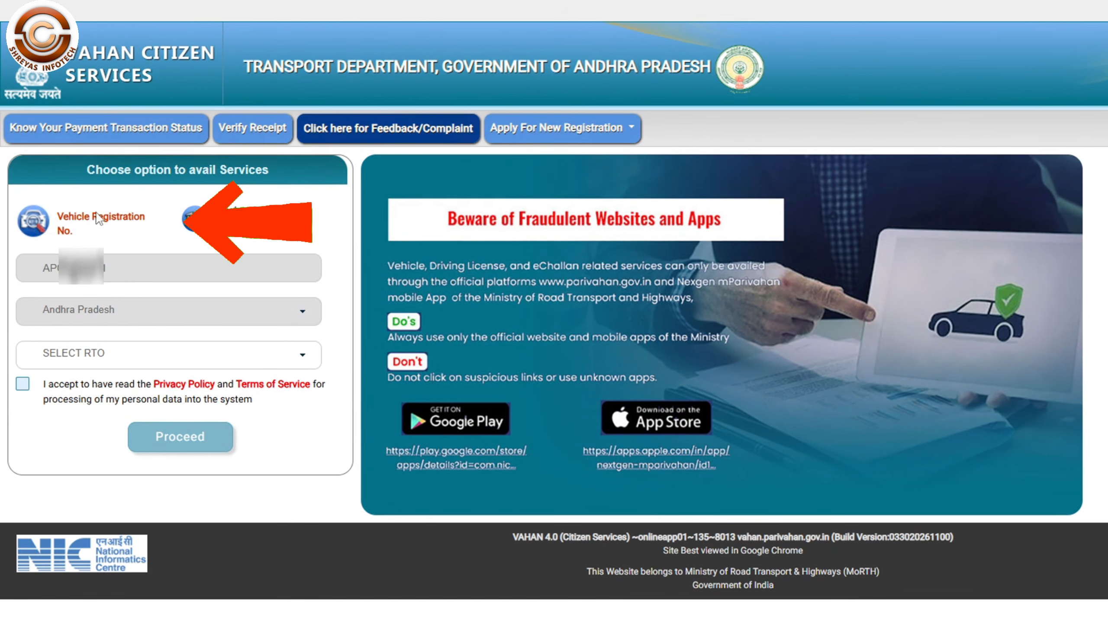
- Proceed to the online services by vehicle registration number, accepting the privacy policy and terms and passing the authentication modes information
{"action": "key", "text": "F5"}
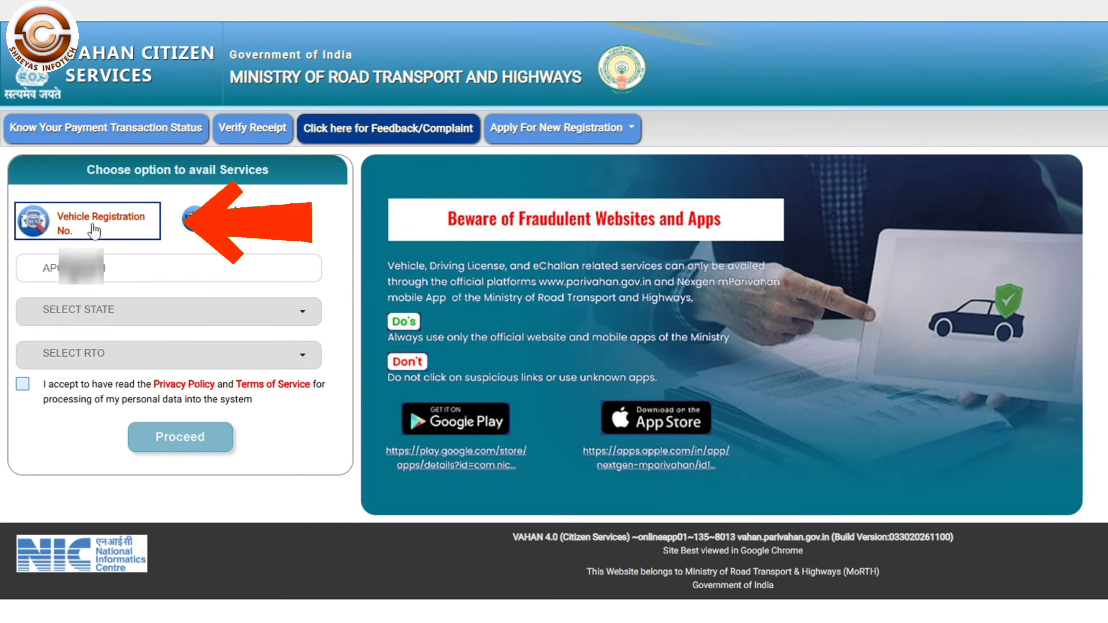
{"action": "left_click", "coordinate": [56, 271]}
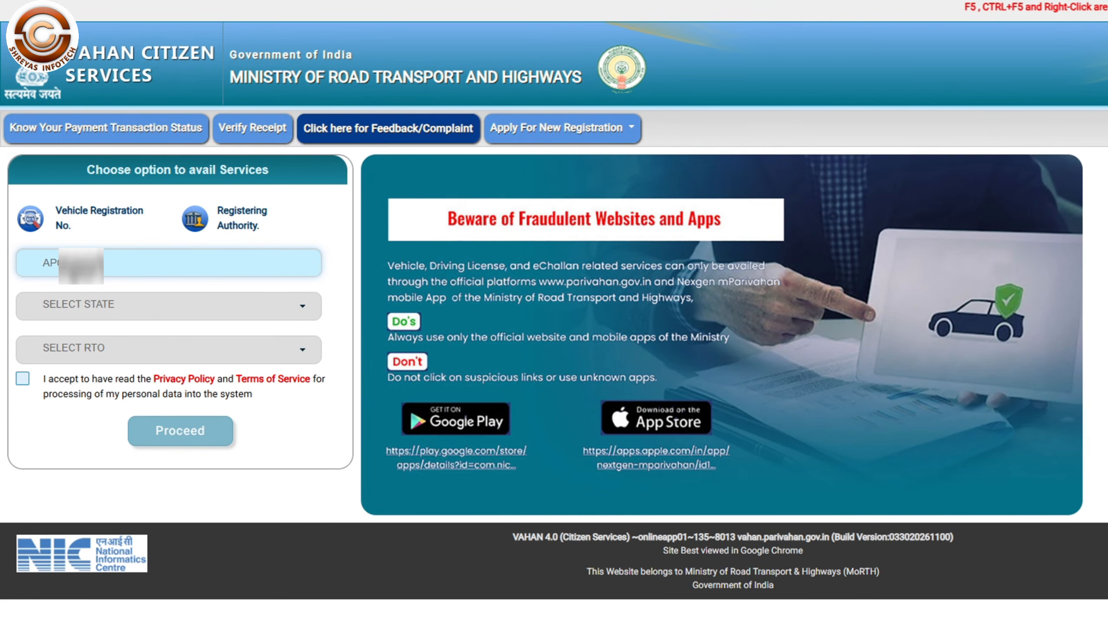
{"action": "left_click", "coordinate": [26, 374]}
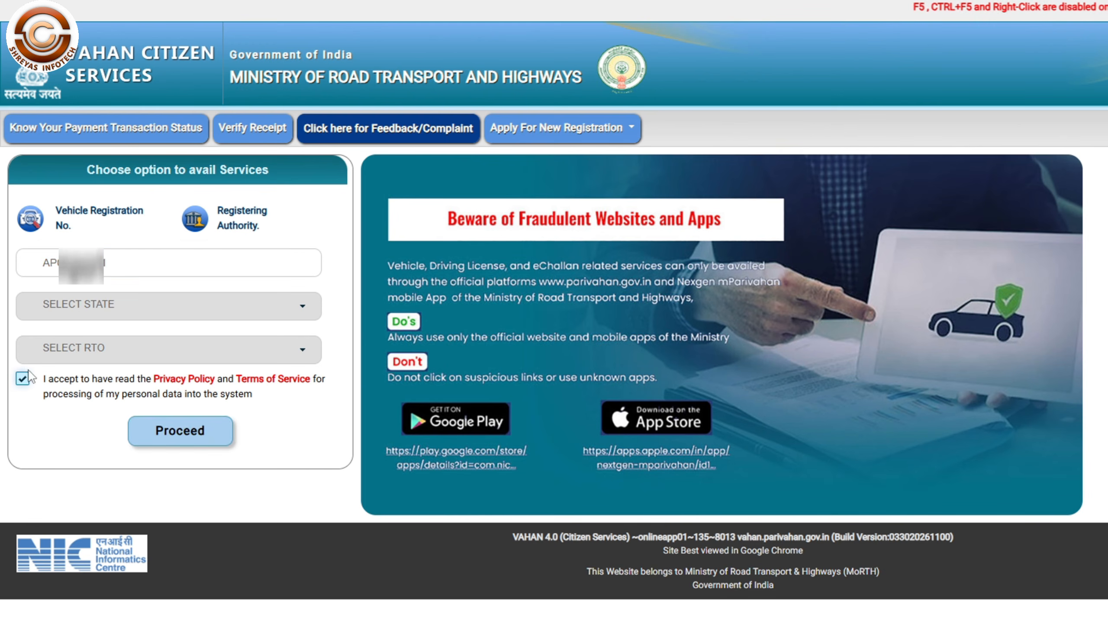
{"action": "left_click", "coordinate": [202, 440]}
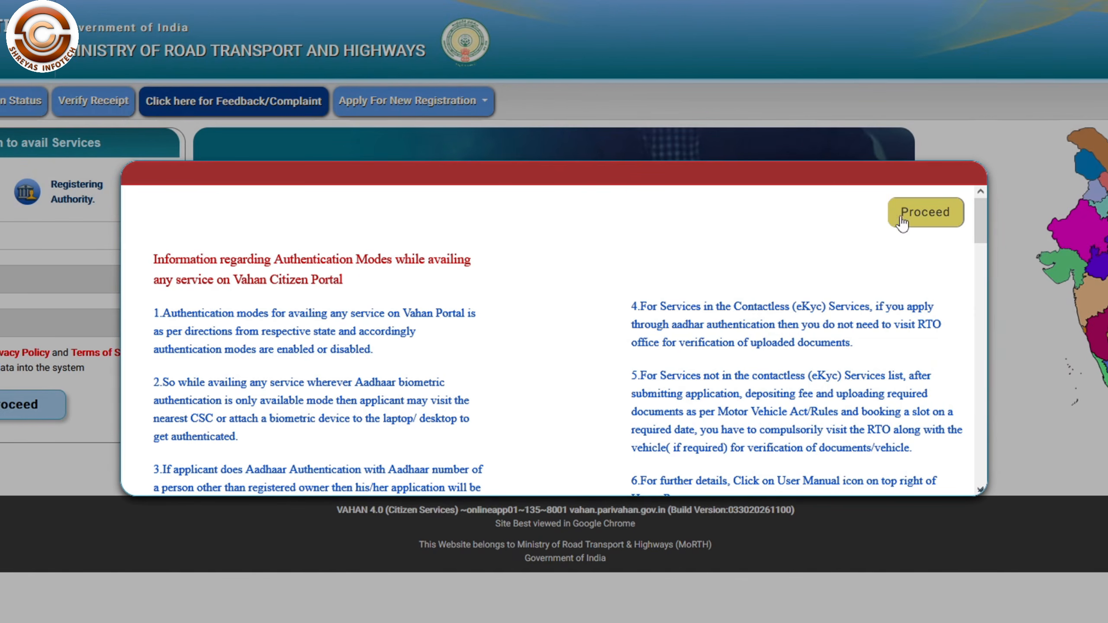
{"action": "left_click", "coordinate": [926, 214]}
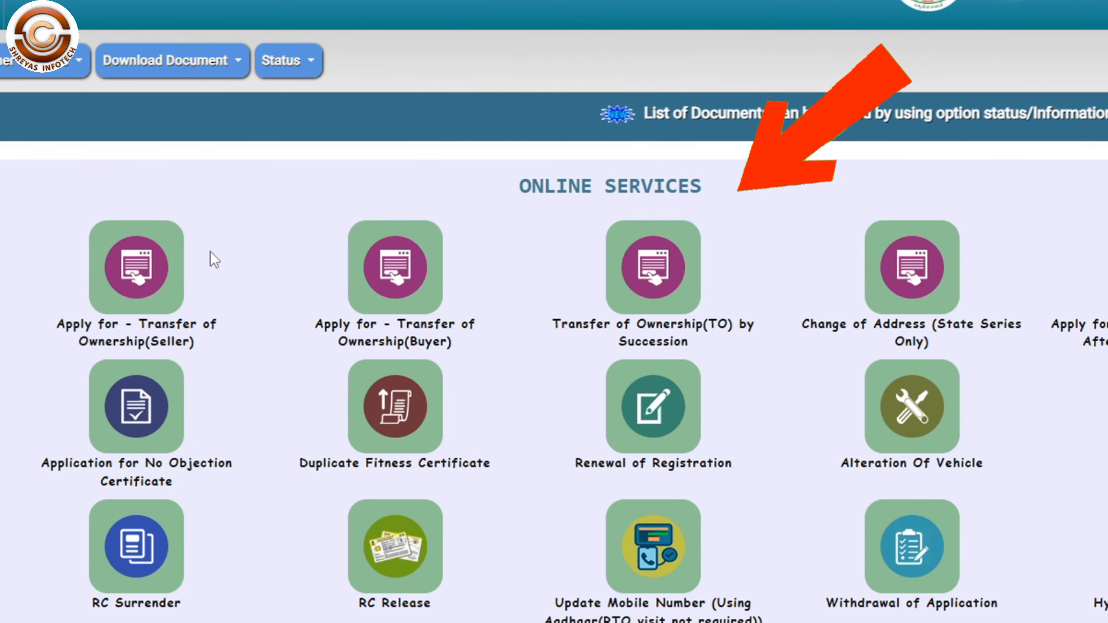
- Start the Transfer of Ownership (Seller) application, acknowledge the pre-check instructions and verify the vehicle with the chassis number's last 5 characters
{"action": "left_click", "coordinate": [135, 273]}
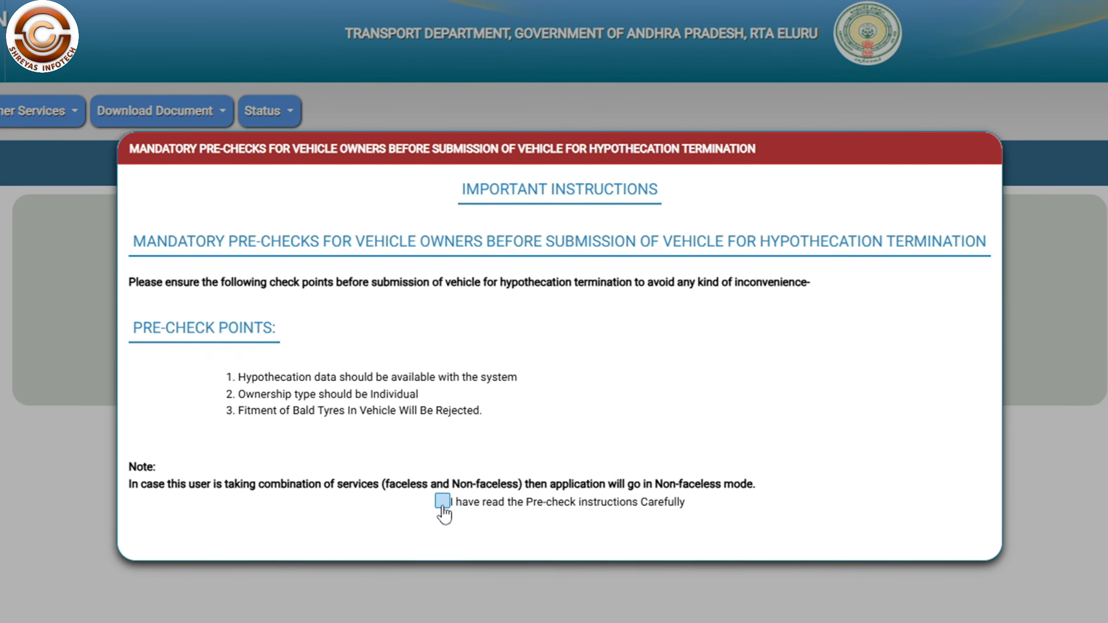
{"action": "left_click", "coordinate": [463, 510]}
{"action": "left_click", "coordinate": [555, 530]}
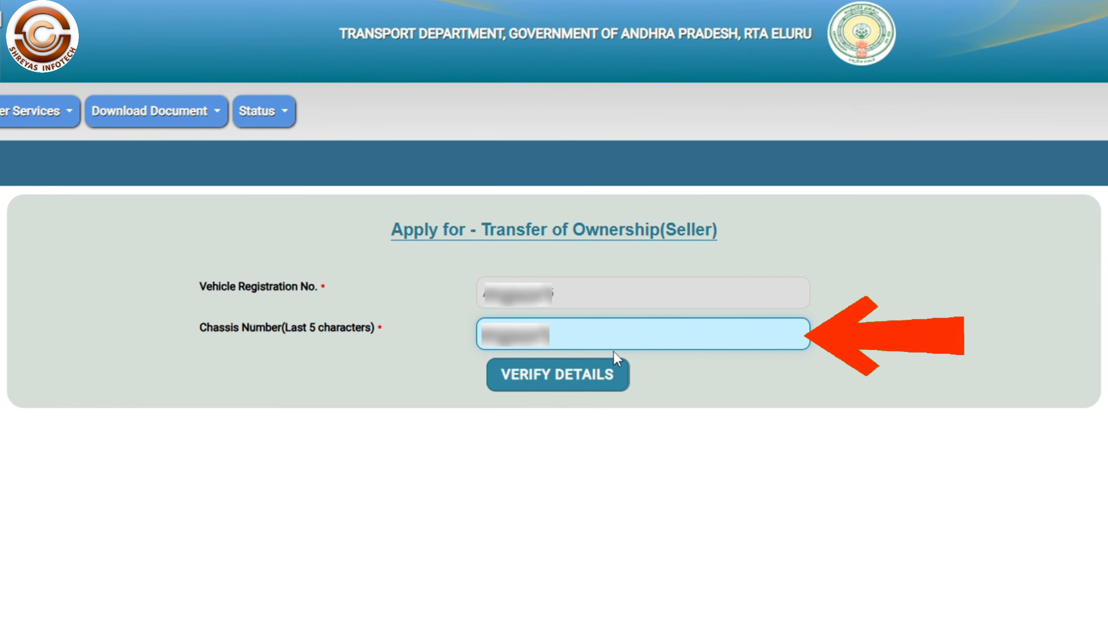
{"action": "left_click", "coordinate": [558, 384]}
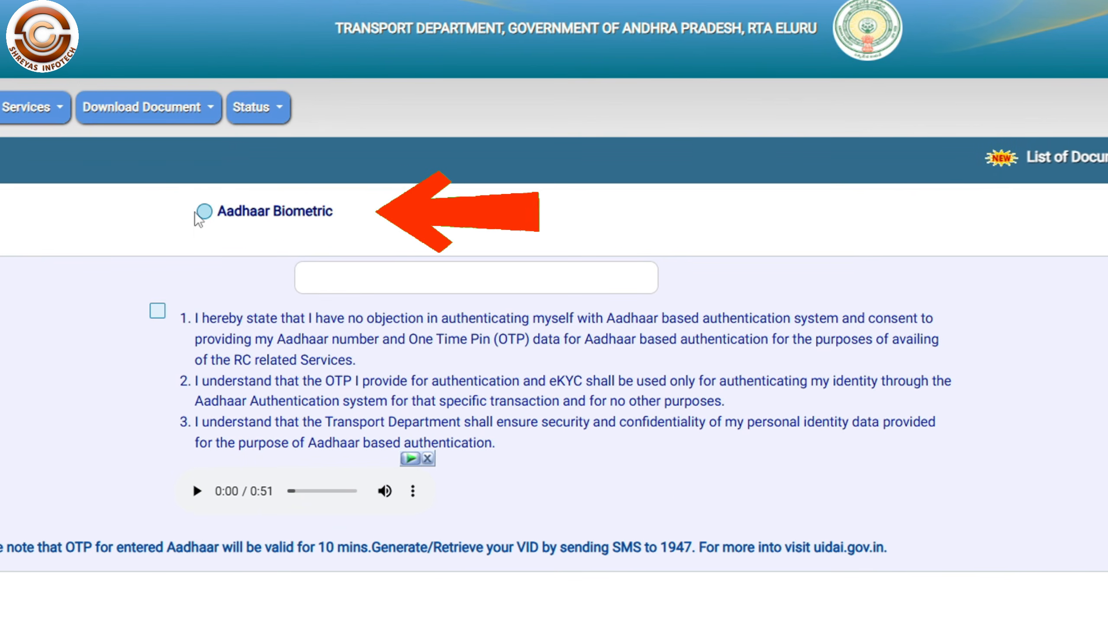
- Choose Aadhaar Biometric authentication by Aadhaar Number for the seller, enter the Aadhaar number and accept the consent statement
{"action": "left_click", "coordinate": [203, 214]}
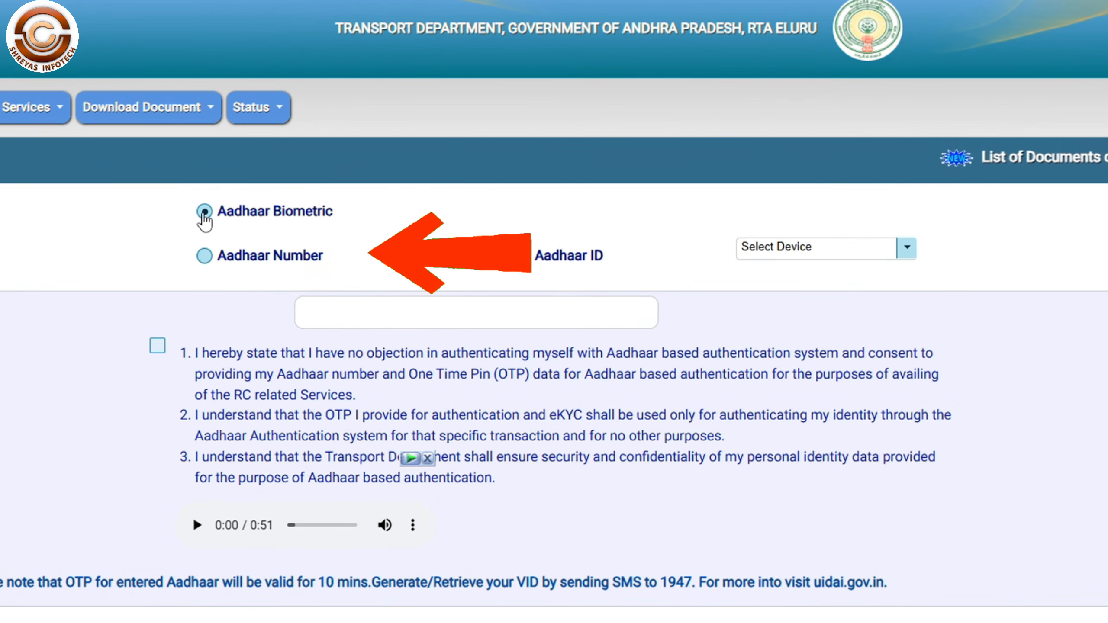
{"action": "left_click", "coordinate": [199, 258]}
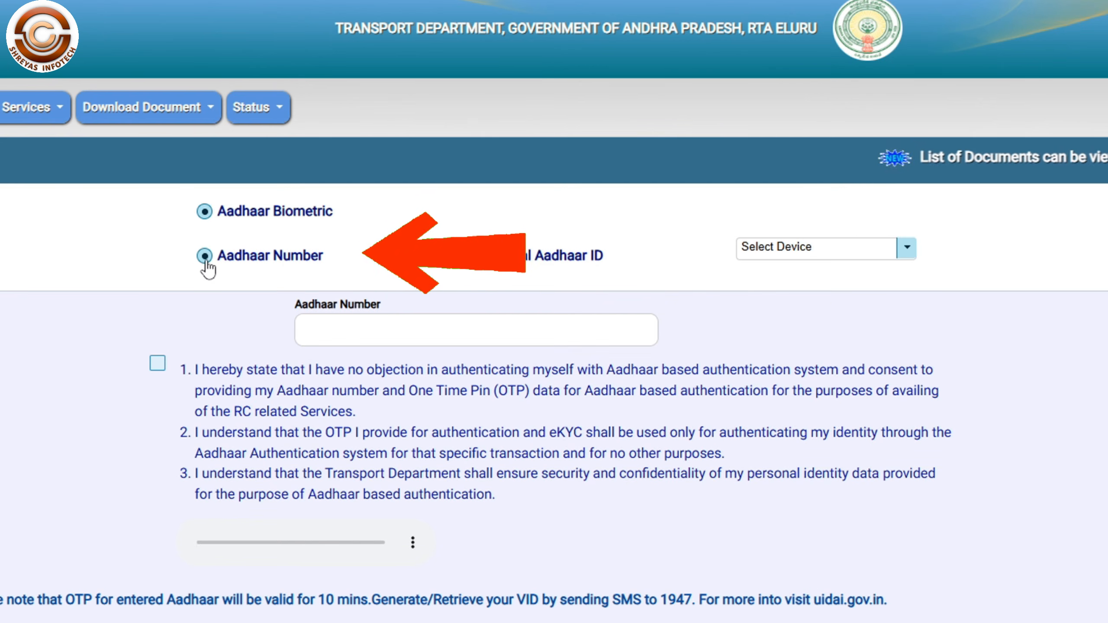
{"action": "left_click", "coordinate": [368, 336]}
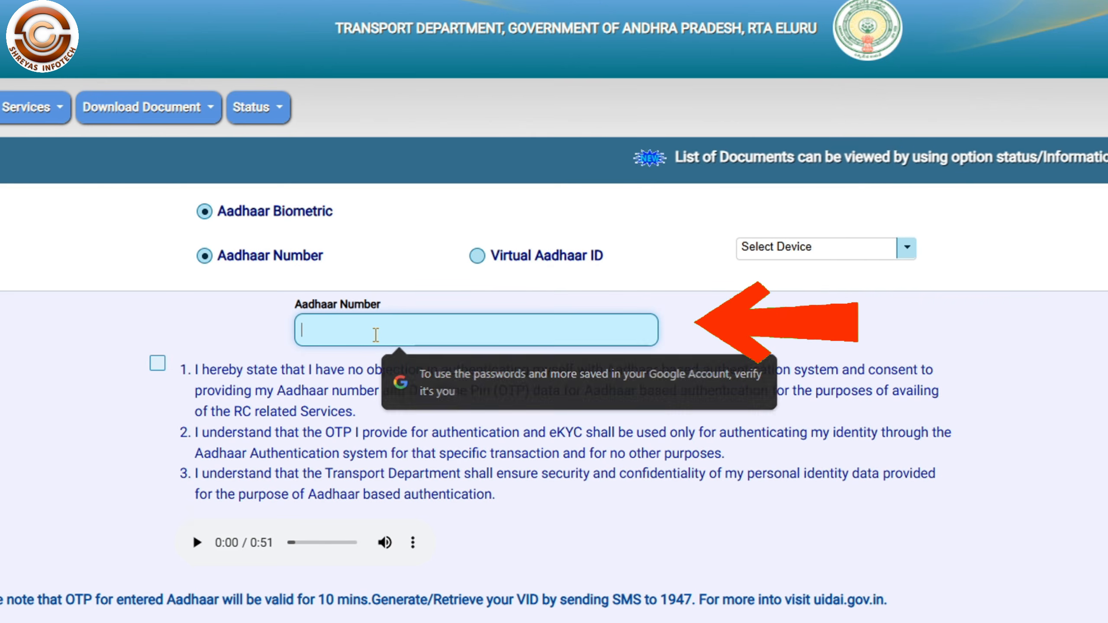
{"action": "type", "text": "••••••••••••"}
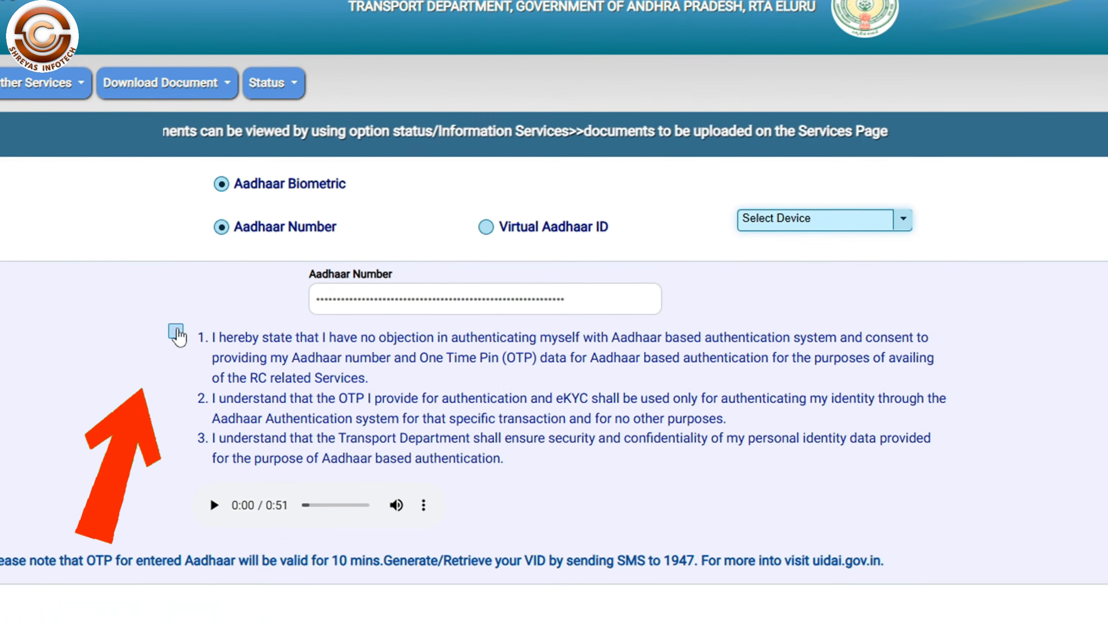
{"action": "left_click", "coordinate": [157, 362]}
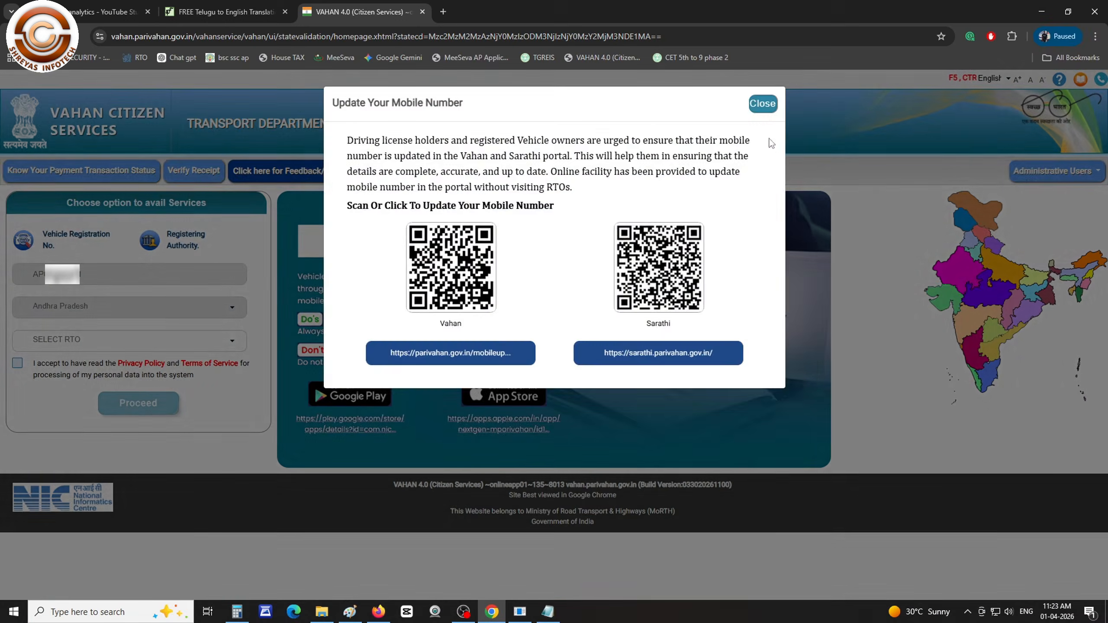
- Dismiss the mobile number notice again and access the services by vehicle registration number, accepting the privacy policy and terms
{"action": "left_click", "coordinate": [762, 104]}
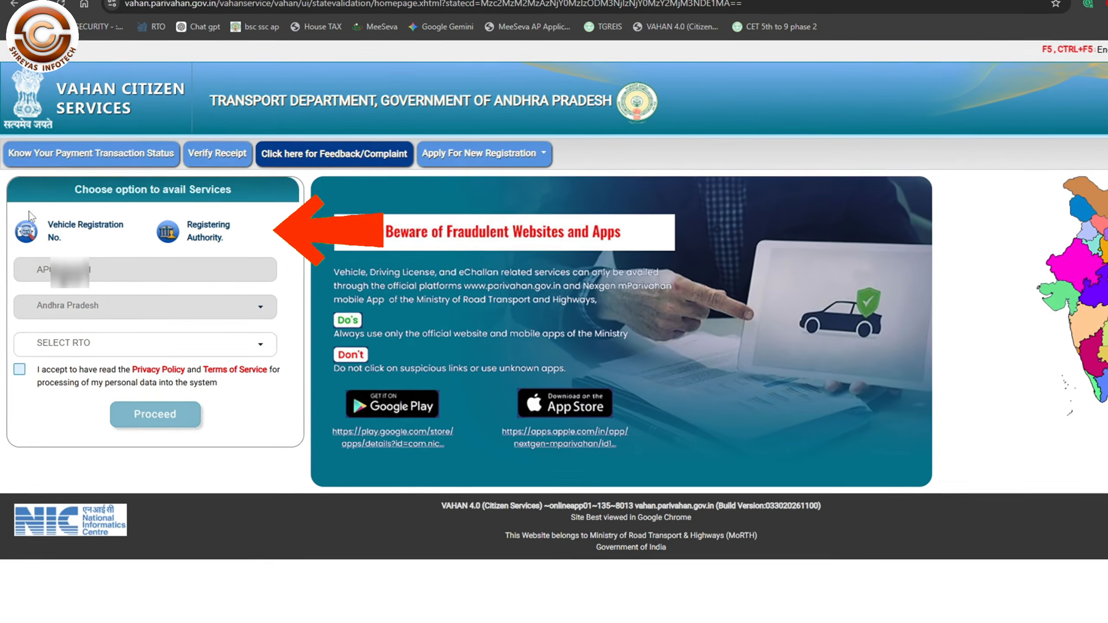
{"action": "key", "text": "F5"}
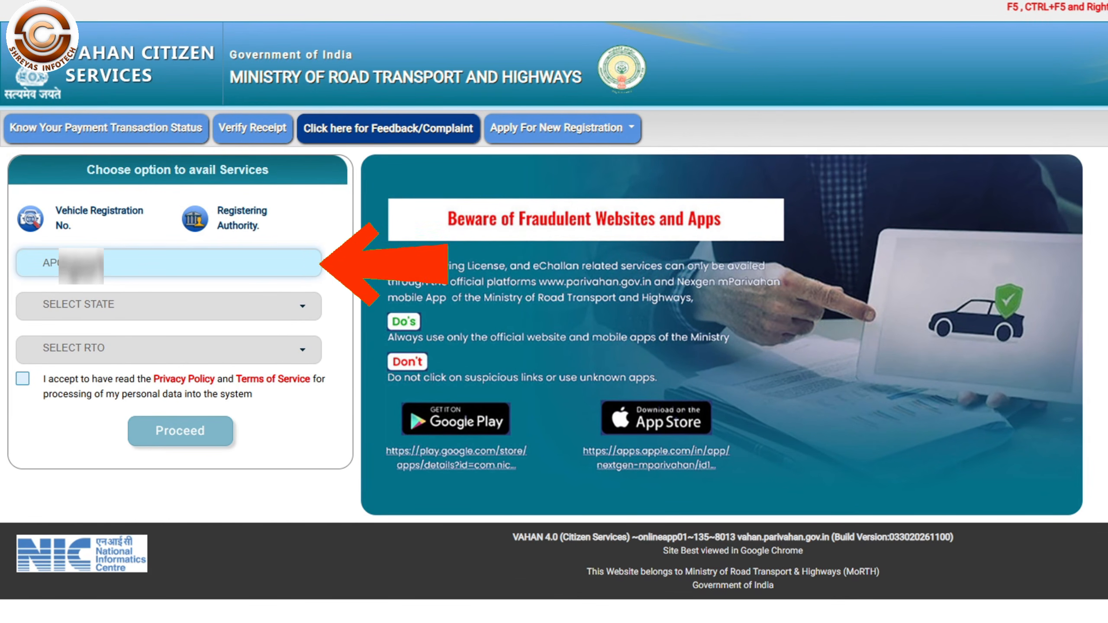
{"action": "left_click", "coordinate": [22, 379]}
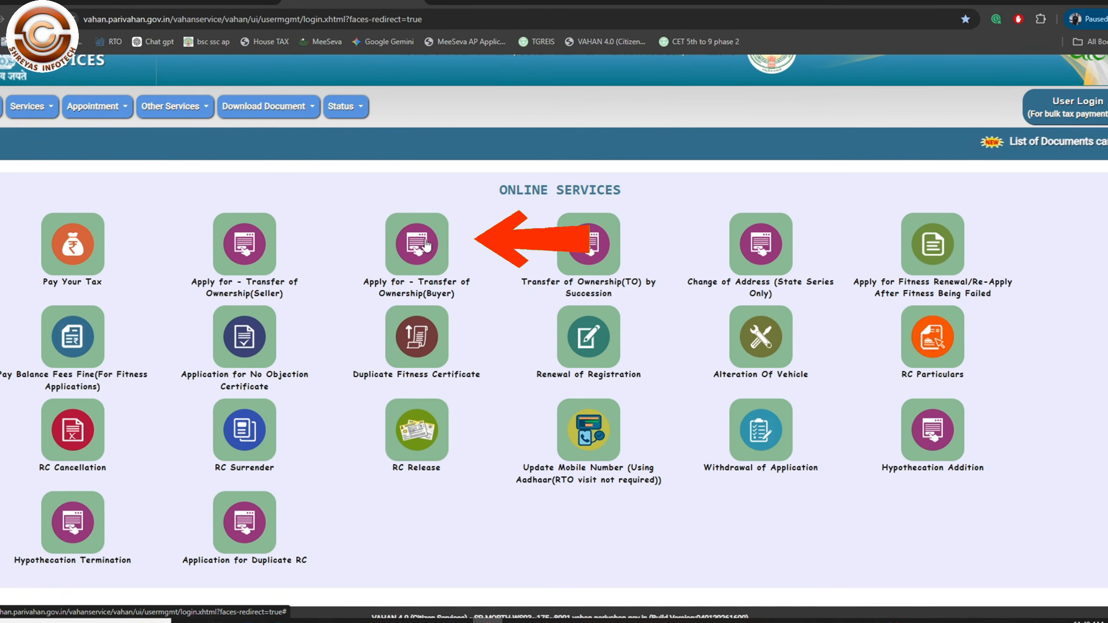
- Start the Transfer of Ownership (Buyer) application and proceed past its pre-check instructions
{"action": "left_click", "coordinate": [427, 245]}
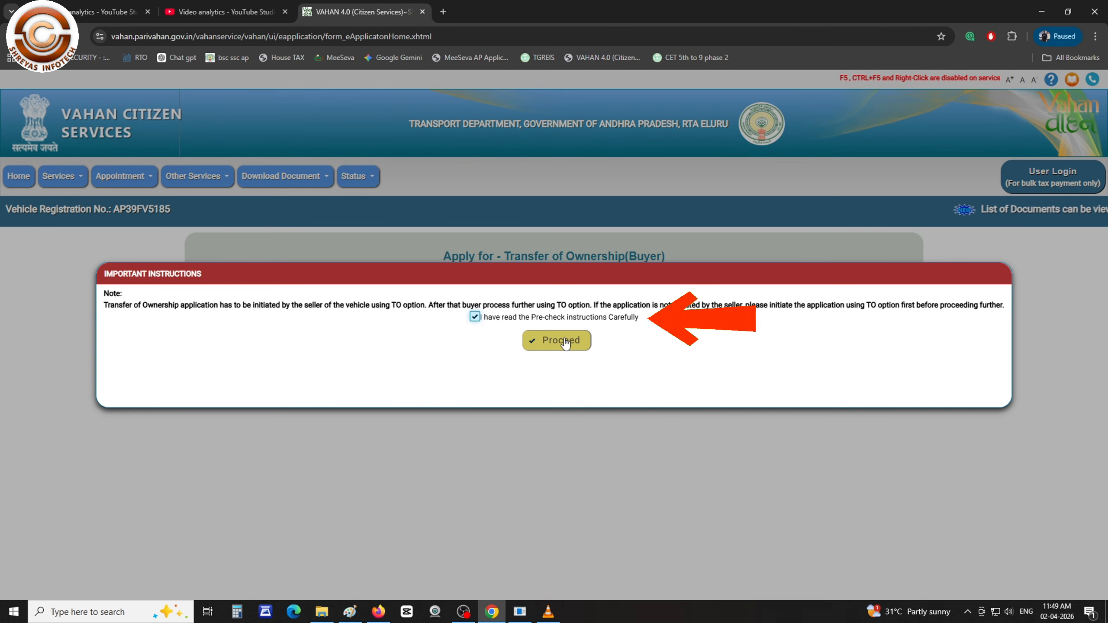
{"action": "left_click", "coordinate": [563, 341]}
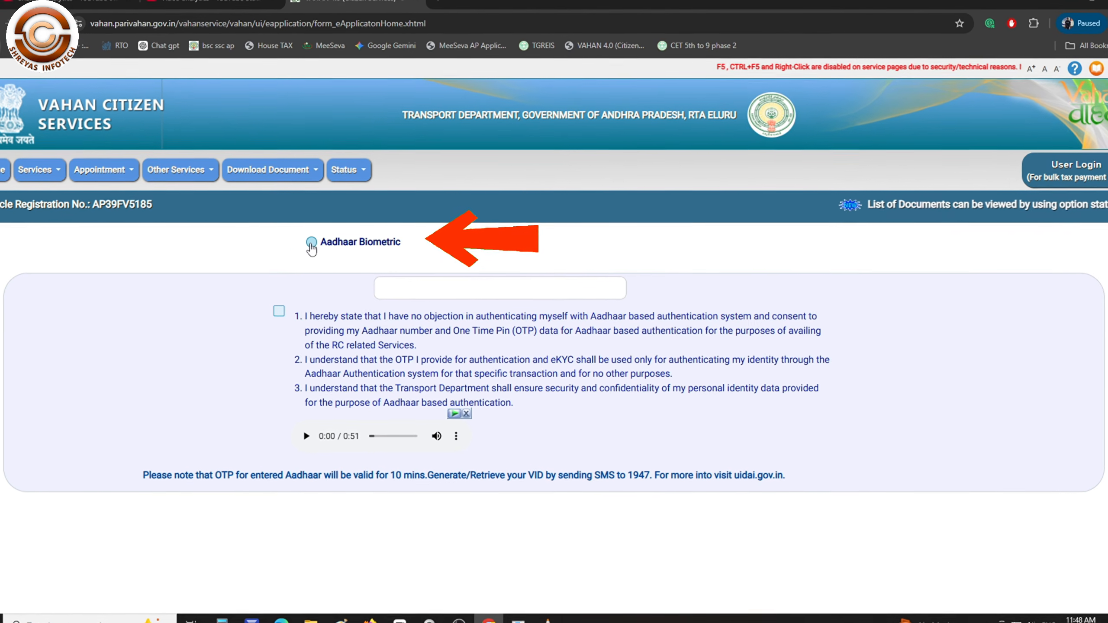
- Set the buyer's authentication to Aadhaar Biometric with Aadhaar Number, enter the Aadhaar number and agree to the consent terms
{"action": "left_click", "coordinate": [312, 244]}
{"action": "left_click", "coordinate": [432, 328]}
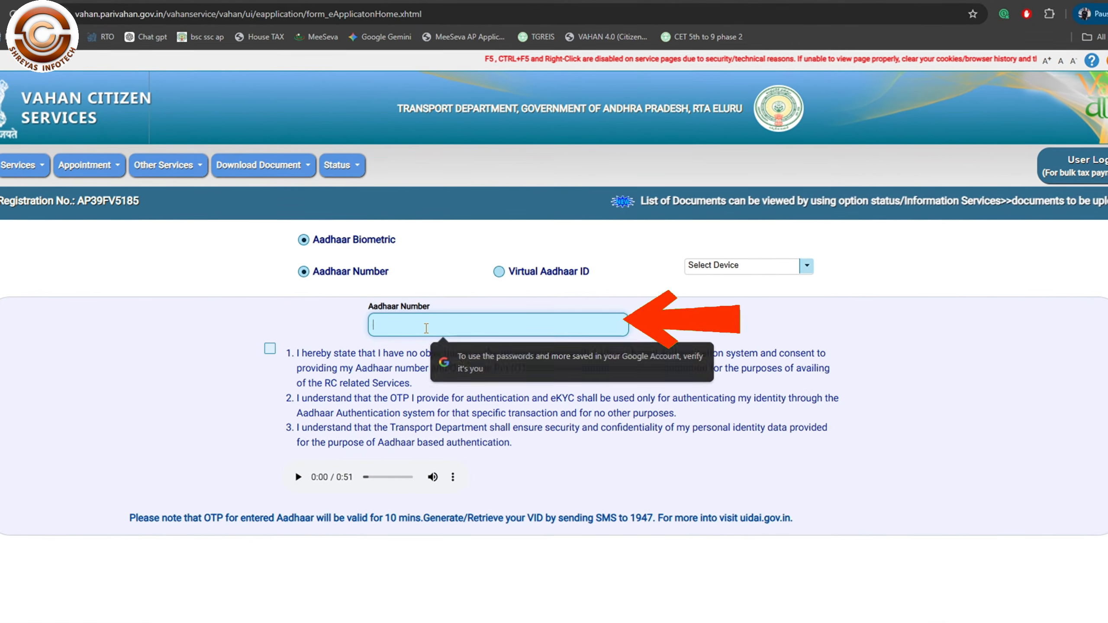
{"action": "type", "text": "************"}
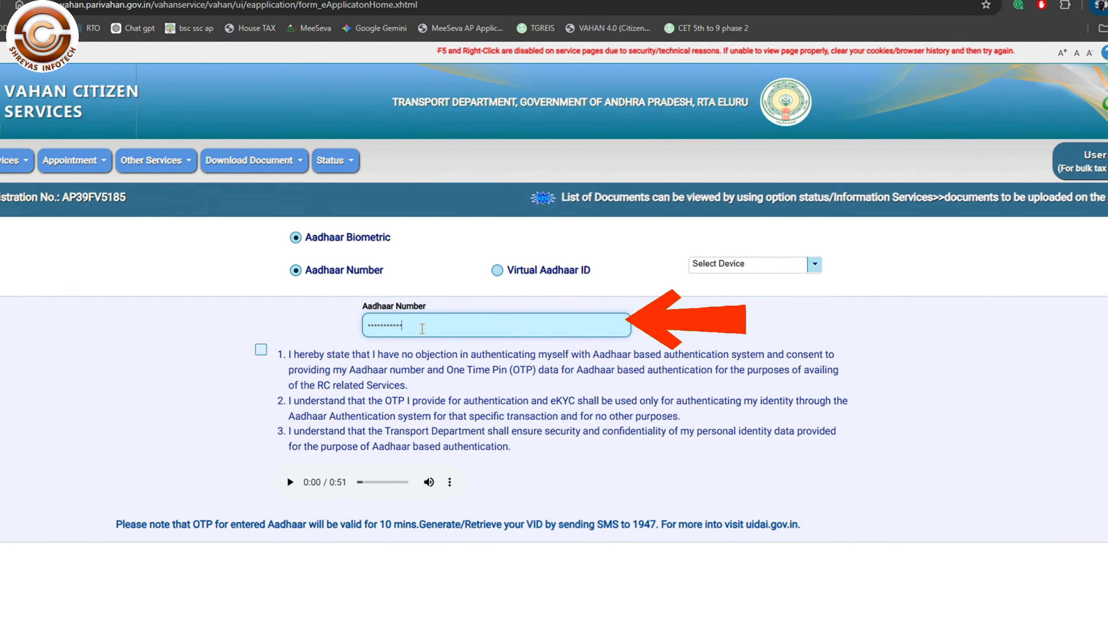
{"action": "left_click", "coordinate": [261, 350]}
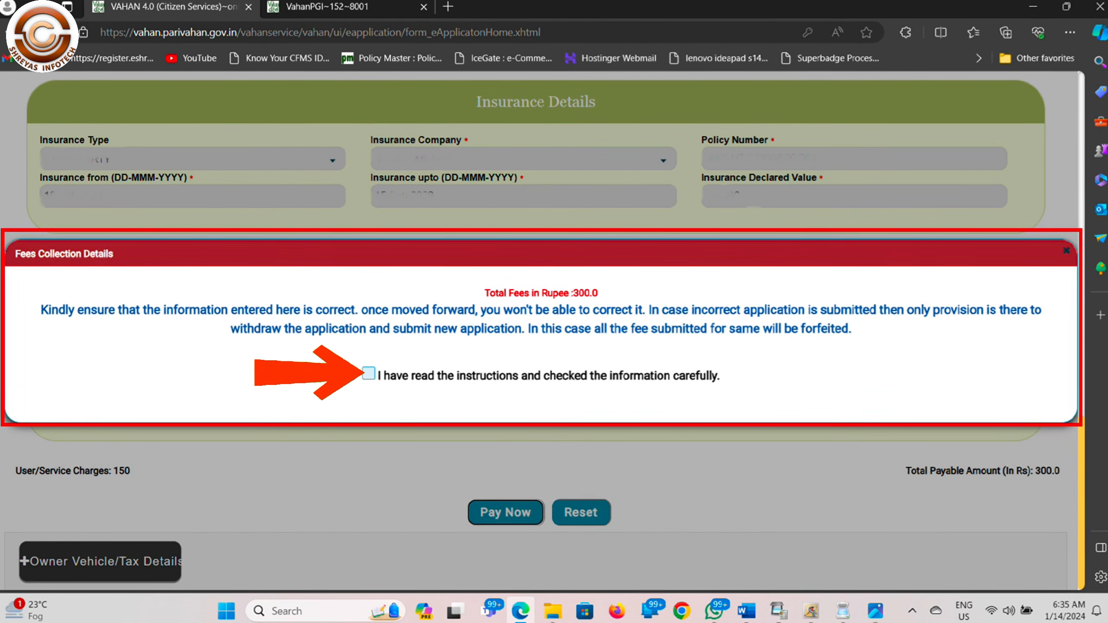
- Acknowledge the fee collection instructions and confirm the application details for payment
{"action": "left_click", "coordinate": [370, 373]}
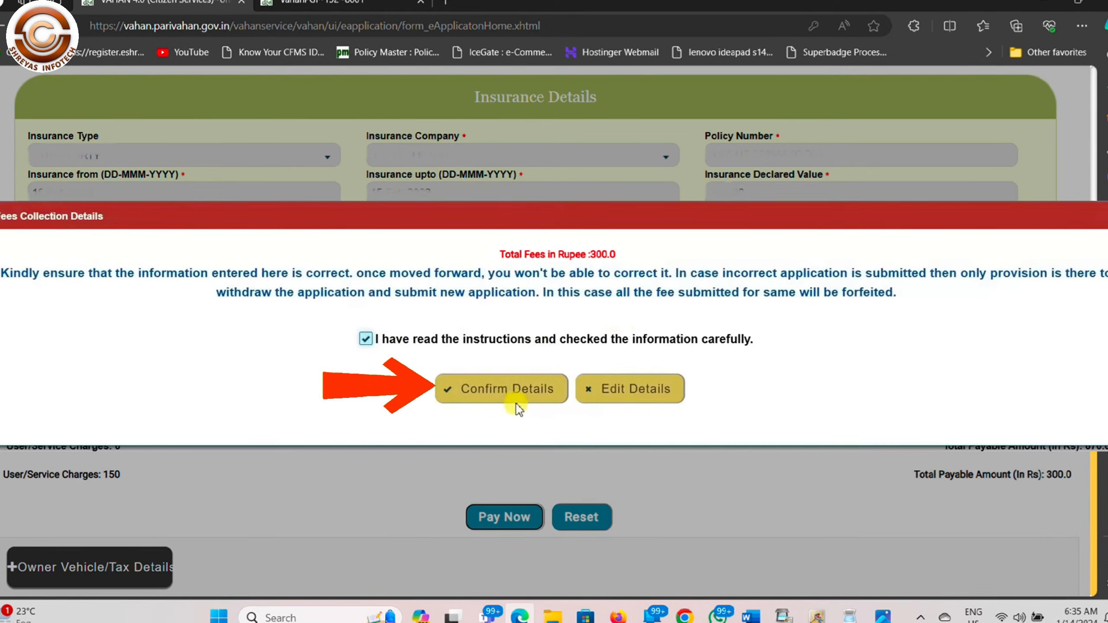
{"action": "left_click", "coordinate": [517, 409]}
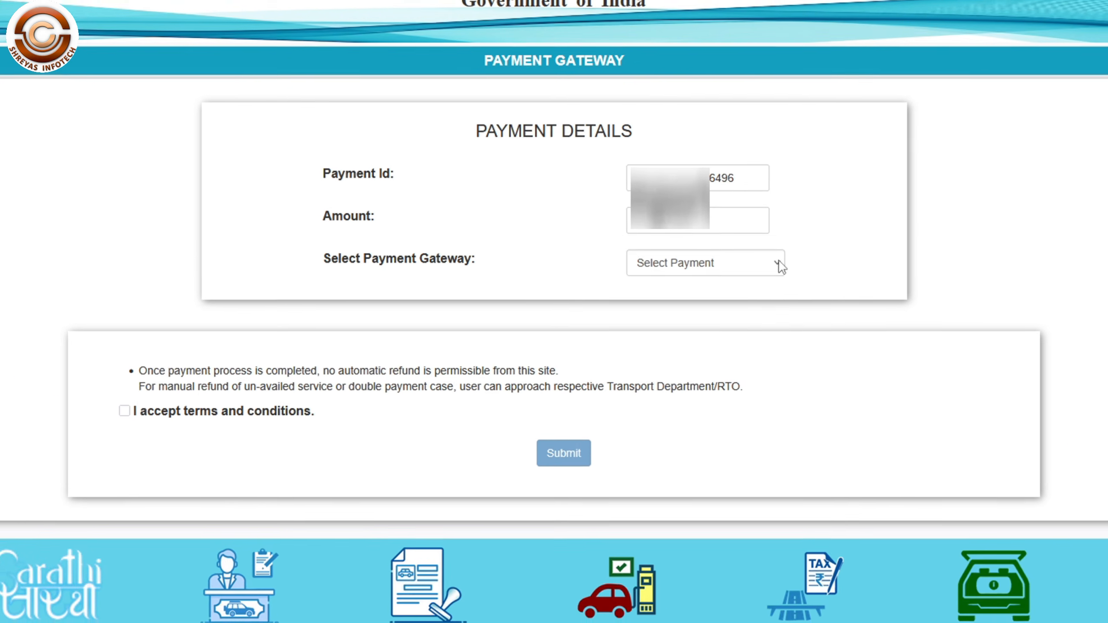
- Select CFMS as the payment gateway, accept the terms and conditions and submit the payment details
{"action": "left_click", "coordinate": [780, 267]}
{"action": "left_click", "coordinate": [700, 315]}
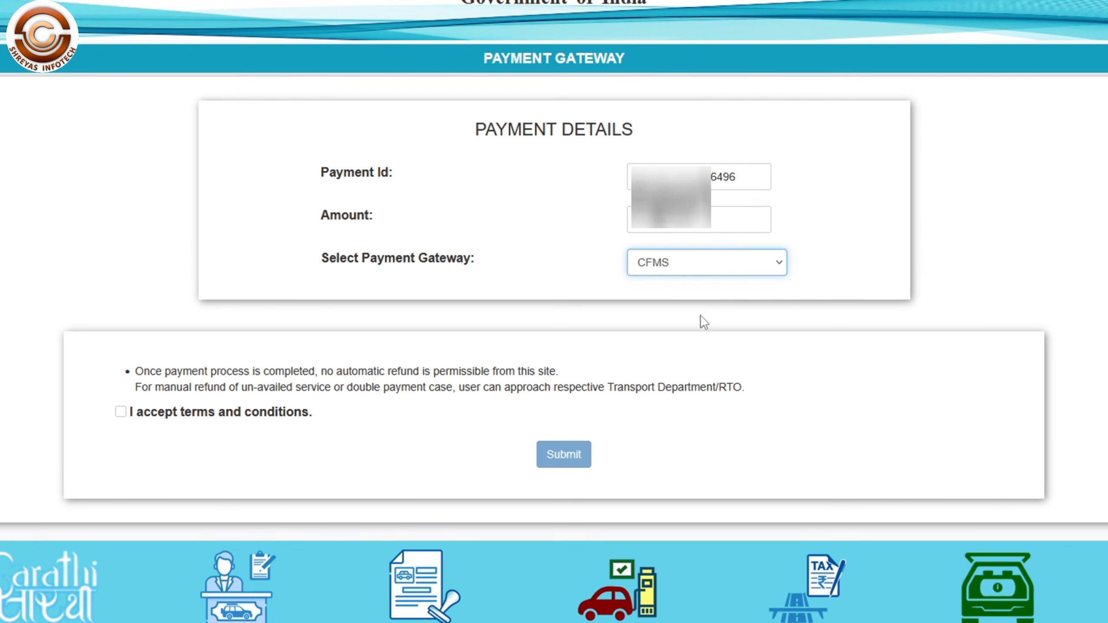
{"action": "left_click", "coordinate": [123, 411]}
{"action": "left_click", "coordinate": [560, 460]}
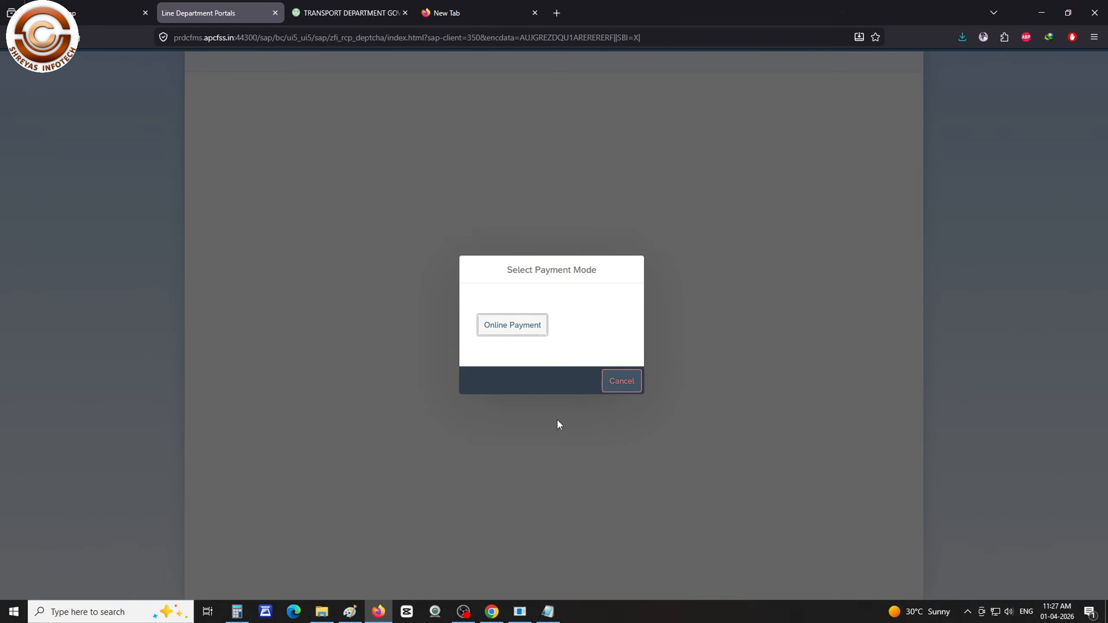
- Choose online payment through SBI and generate a UPI QR code for the transaction
{"action": "left_click", "coordinate": [530, 332]}
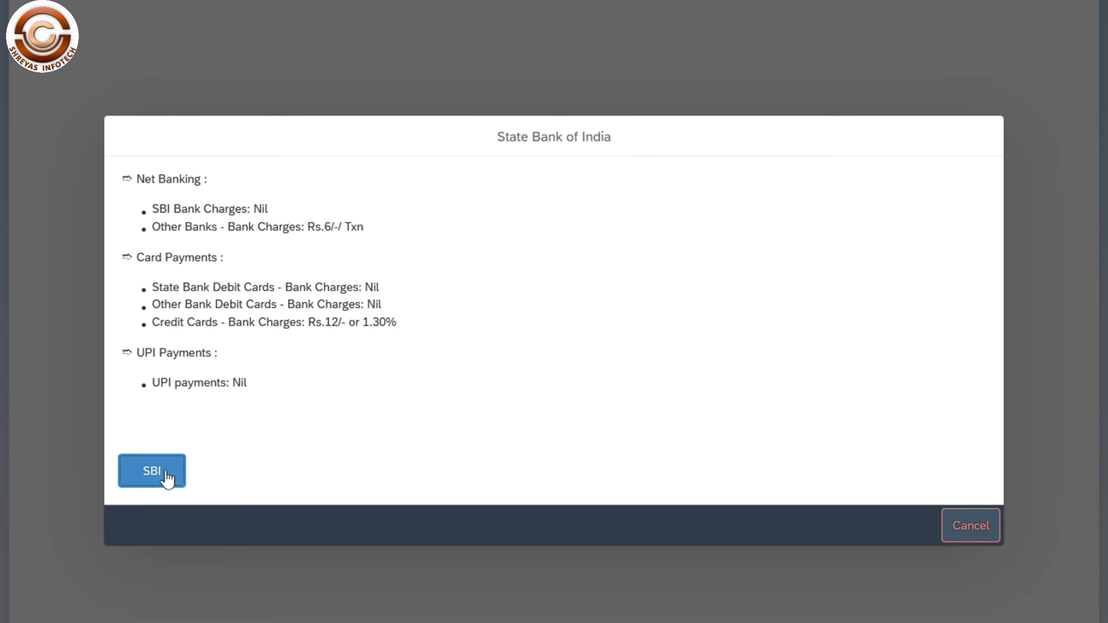
{"action": "left_click", "coordinate": [166, 472]}
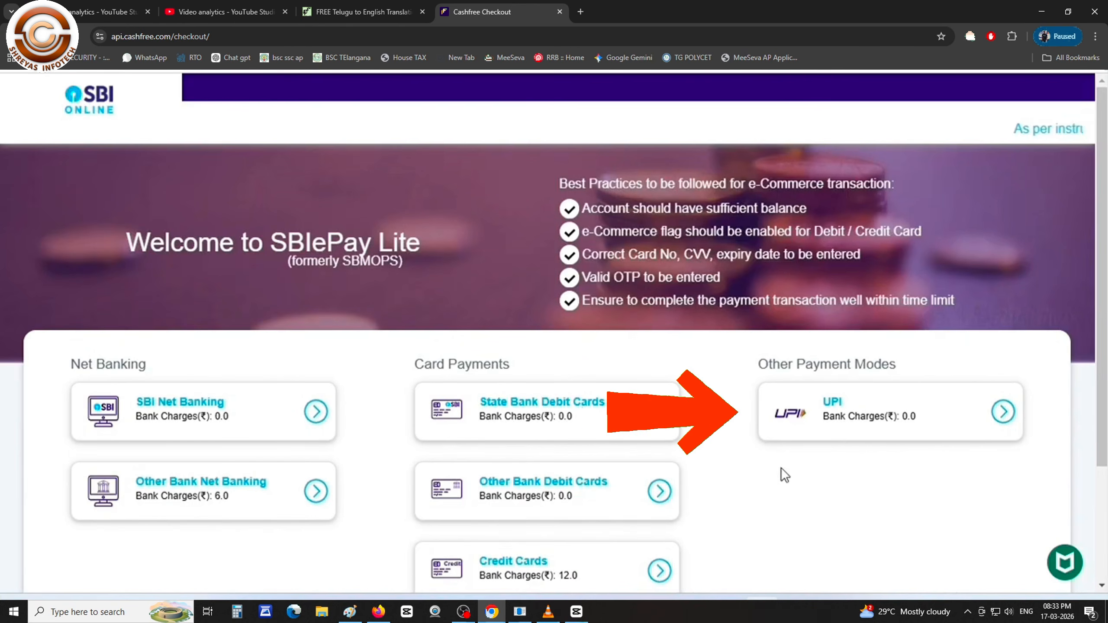
{"action": "left_click", "coordinate": [290, 441]}
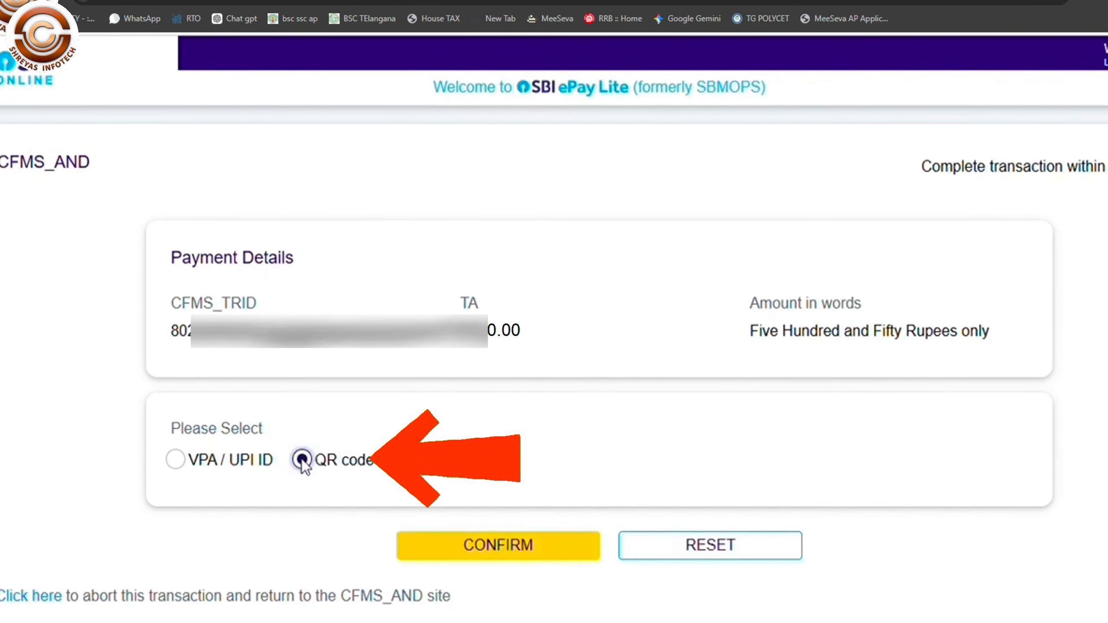
{"action": "left_click", "coordinate": [498, 546]}
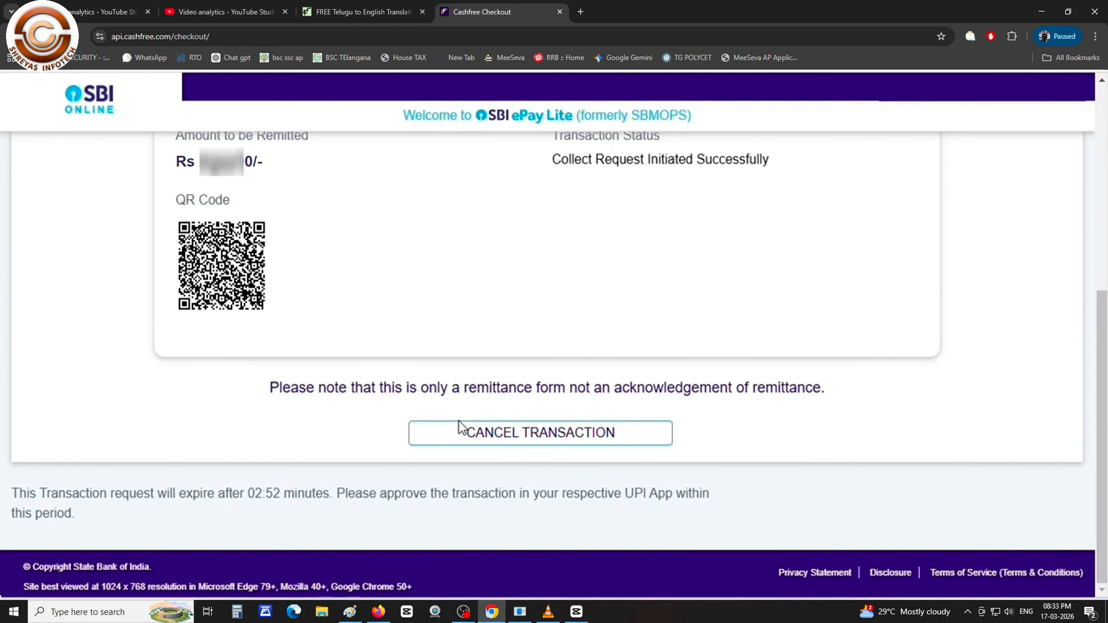